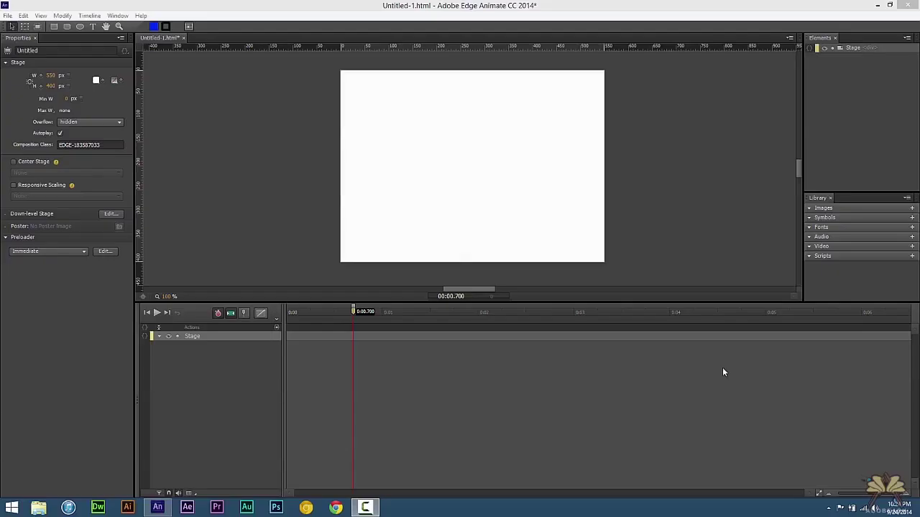
Step: Draw a 127 × 127 px blue circle, Ellipse2, in the stage's upper-left area
left_click(416, 8)
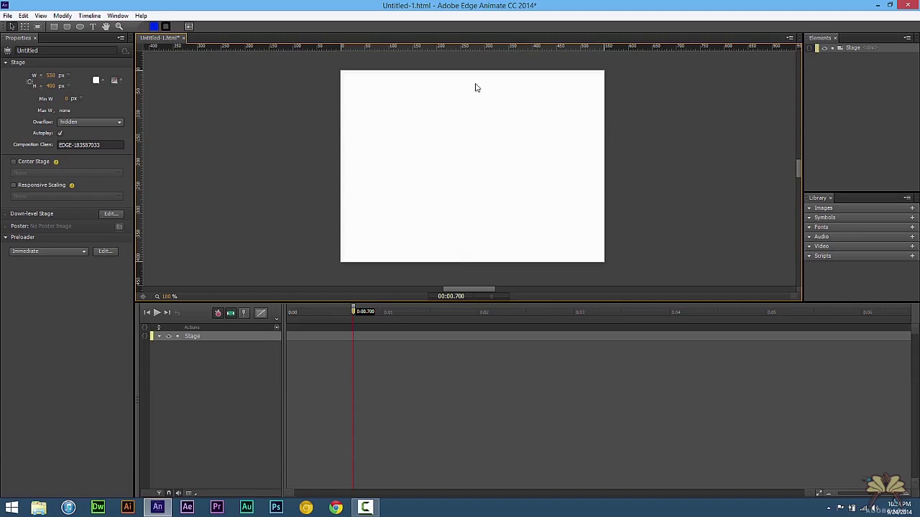
left_click(79, 26)
mouse_move(390, 112)
left_mouse_down()
mouse_move(416, 165)
mouse_move(436, 180)
mouse_move(453, 174)
left_mouse_up()
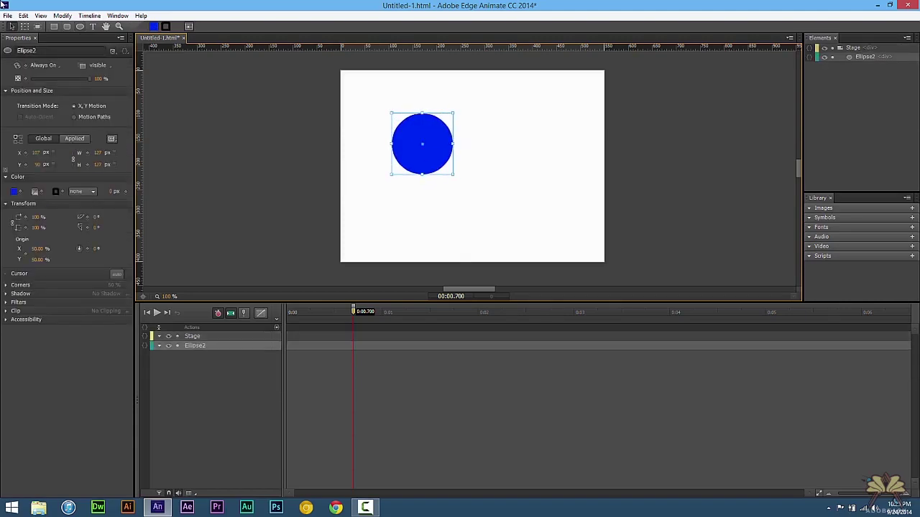
Step: Deselect the circle, open and close the File menu, then reselect the circle
left_click(12, 27)
left_click(149, 75)
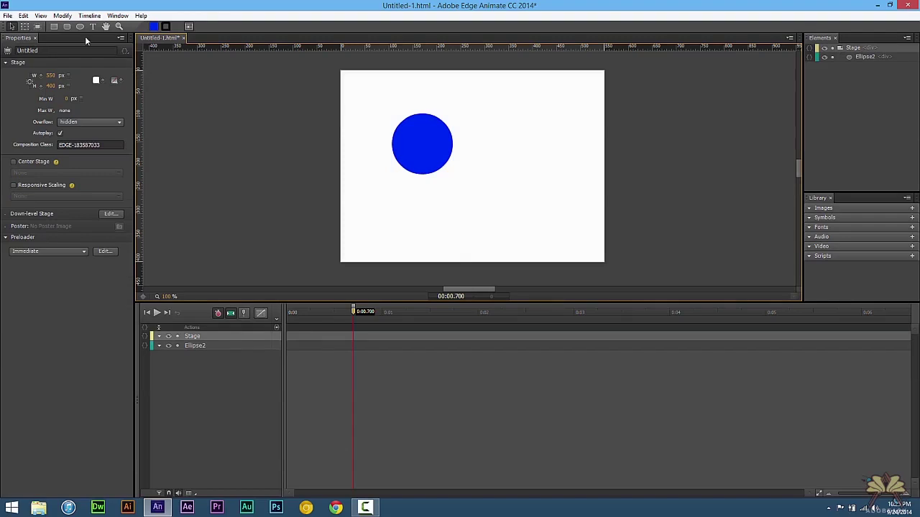
left_click(8, 15)
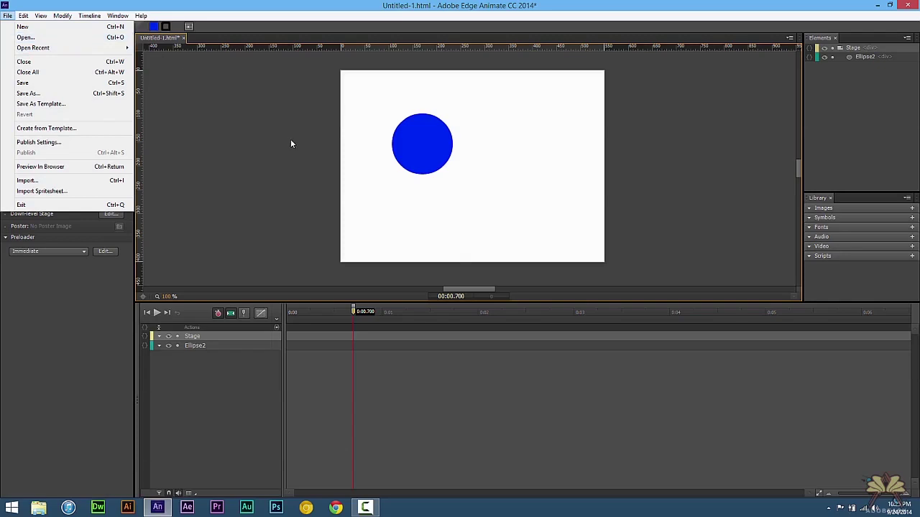
left_click(421, 165)
left_click(416, 159)
Step: Convert the blue circle into a symbol named 'shape', its stage instance becoming shape2
right_click(435, 140)
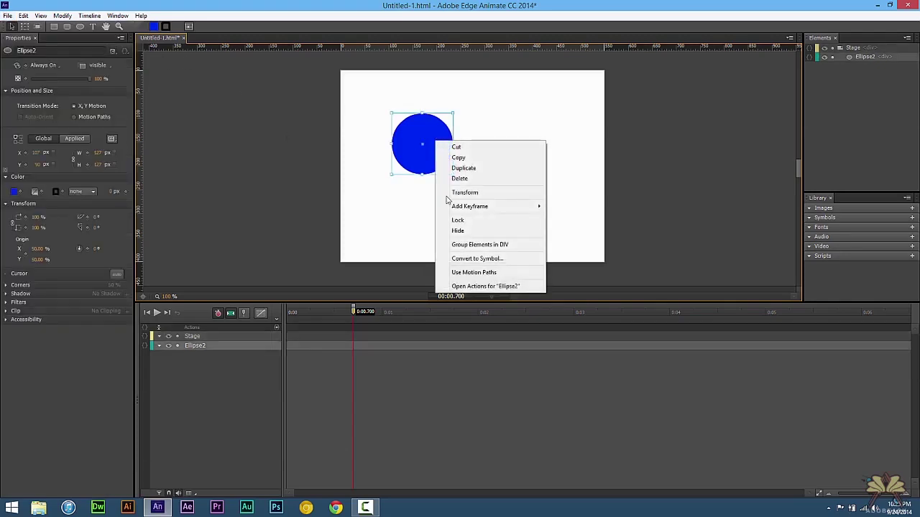
left_click(483, 263)
key("BackSpace")
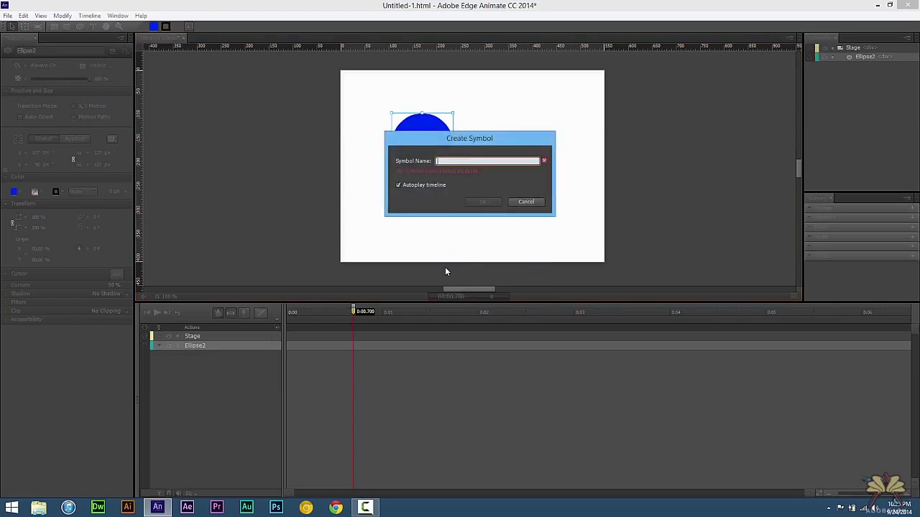
type("shape")
key("Return")
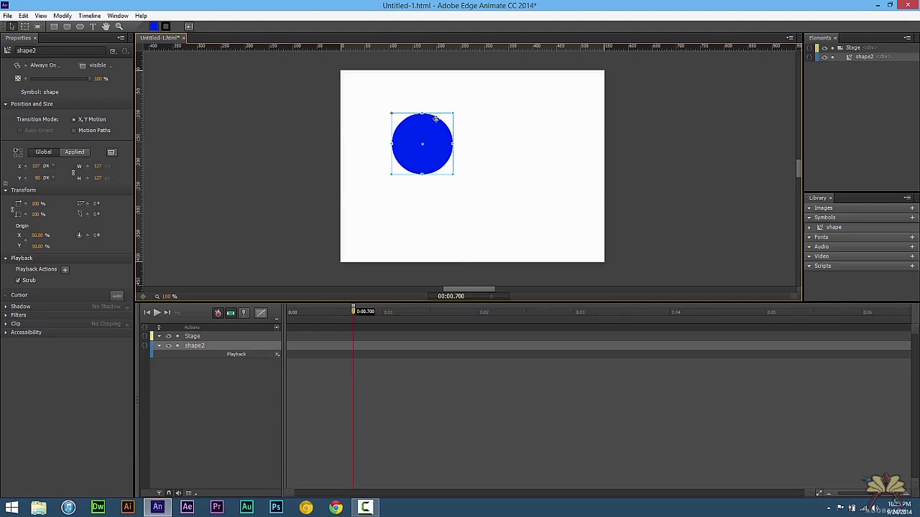
Step: Inside the shape symbol, keyframe the circle's X from 0 px at 0:00 to 107 px at 0:00.960, then preview
double_click(430, 134)
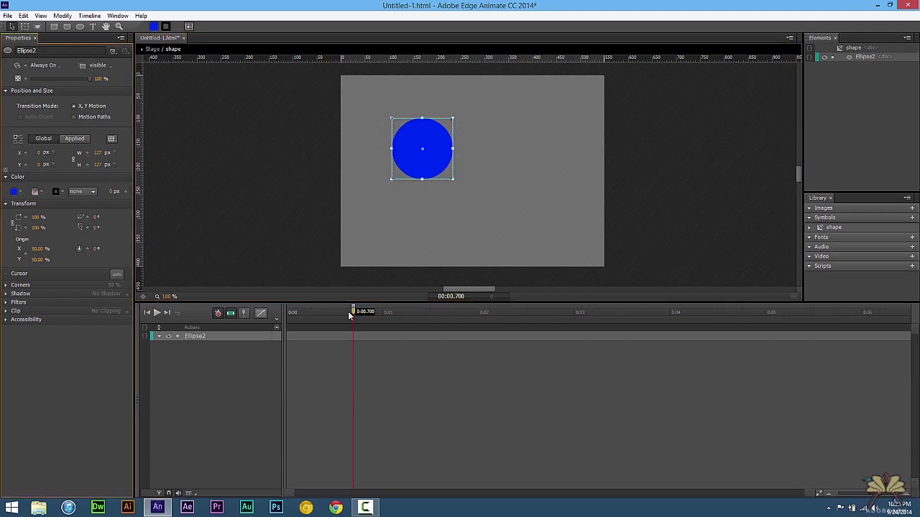
left_click_drag(353, 311, 275, 316)
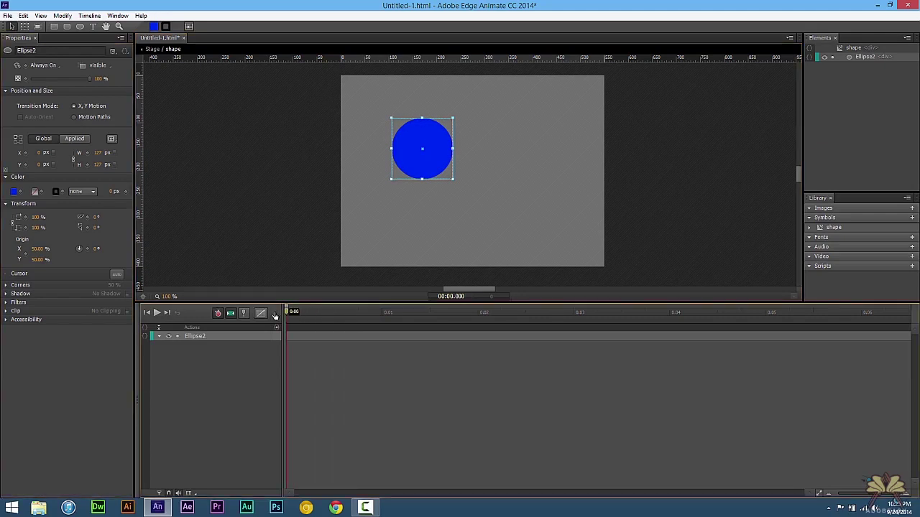
left_click(25, 153)
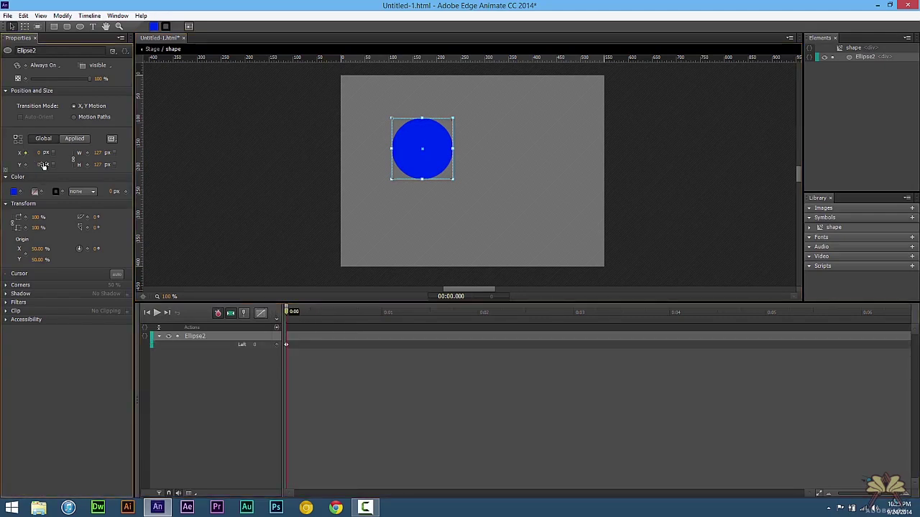
left_click(375, 314)
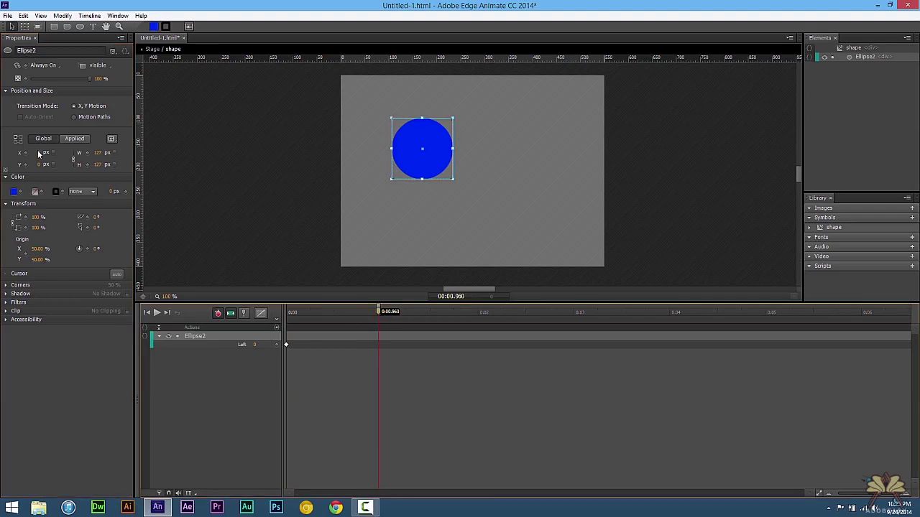
left_click_drag(41, 155, 163, 115)
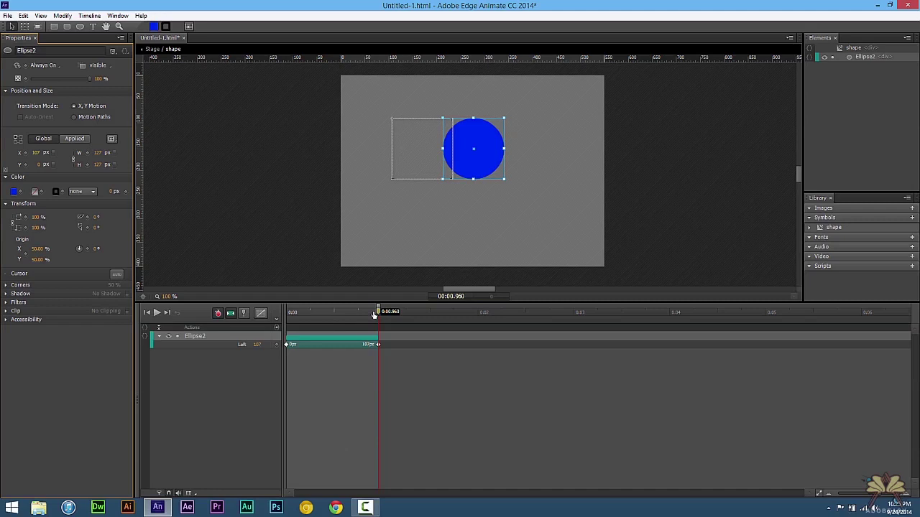
left_click_drag(378, 311, 288, 312)
key("space")
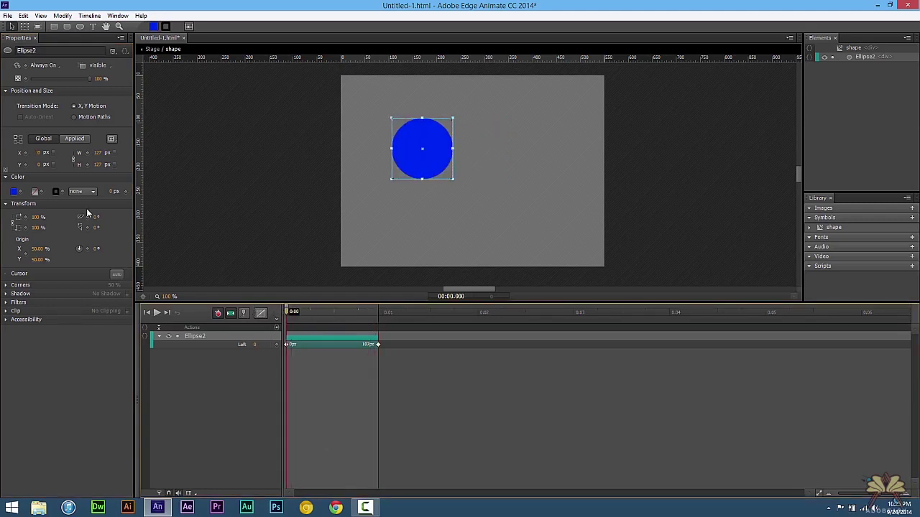
Step: Keyframe the circle's Opacity at 0% at 0:00 and 100% at 0:00.960, then preview
left_click(26, 79)
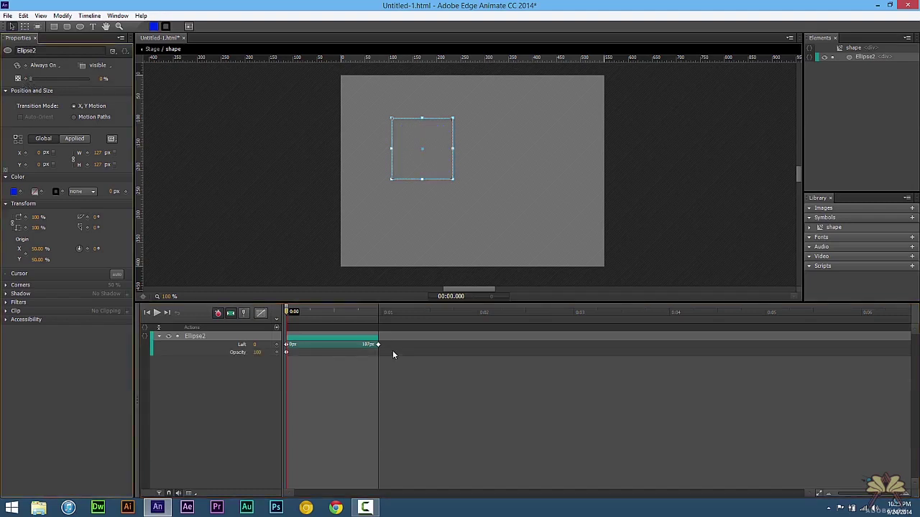
left_click_drag(363, 314, 379, 311)
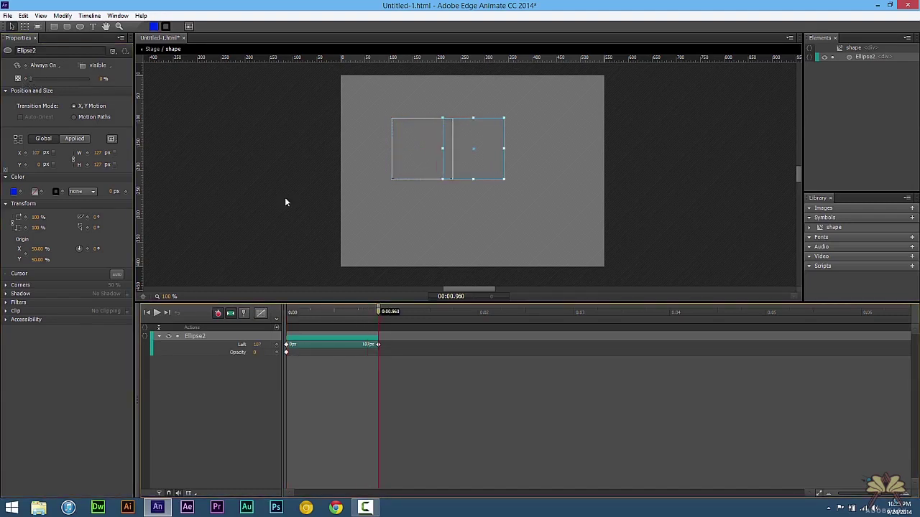
left_click(31, 83)
left_click_drag(119, 79, 130, 82)
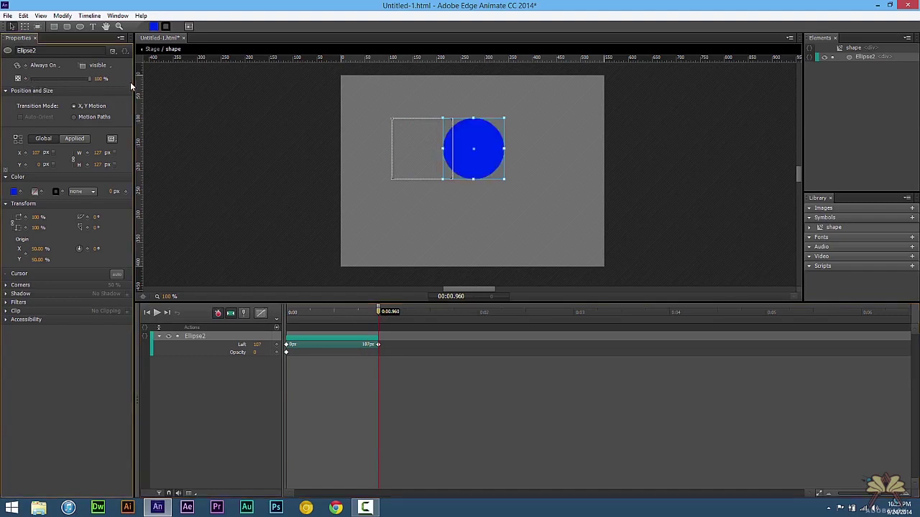
left_click(304, 315)
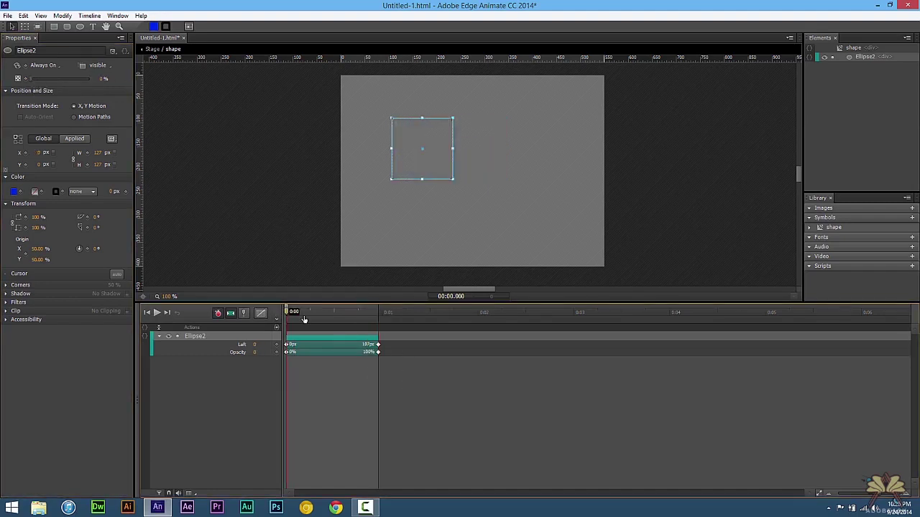
key("space")
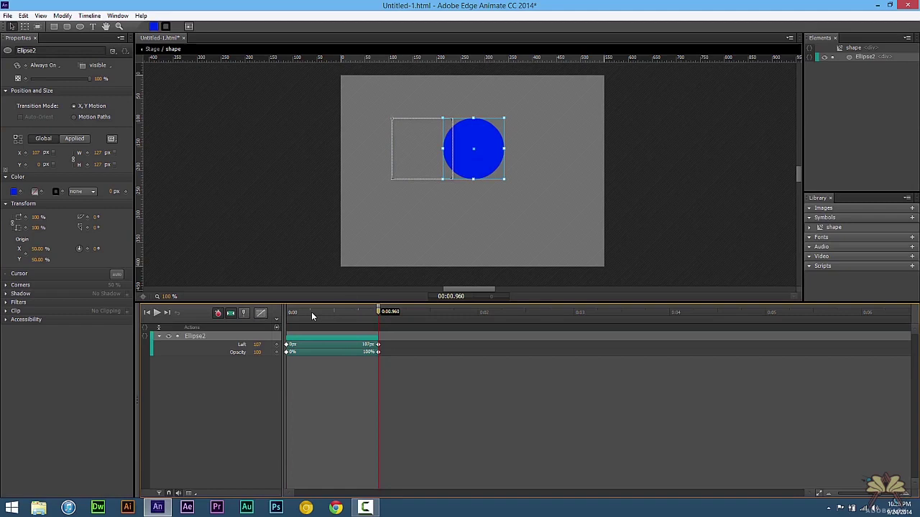
Step: Change the circle's Cursor property from auto to the hand pointer
left_click_drag(311, 312, 378, 312)
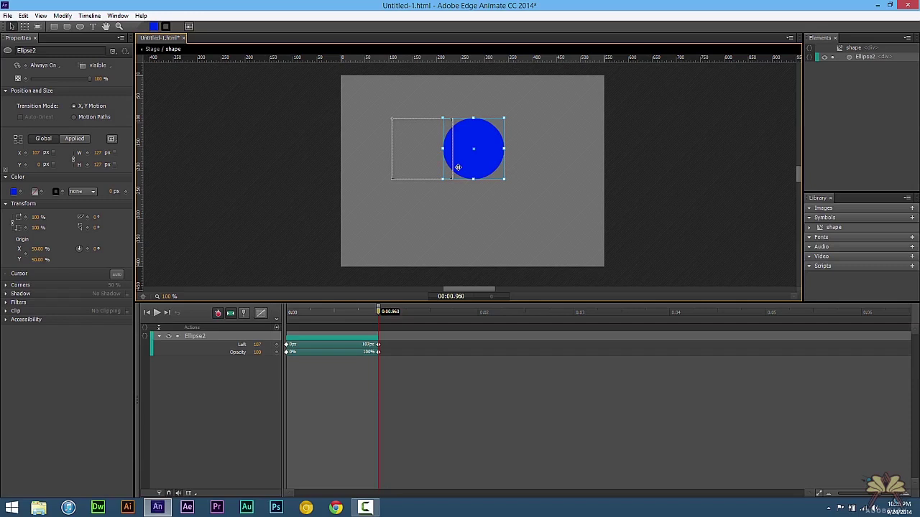
left_click(381, 176)
left_click(453, 156)
left_click(116, 274)
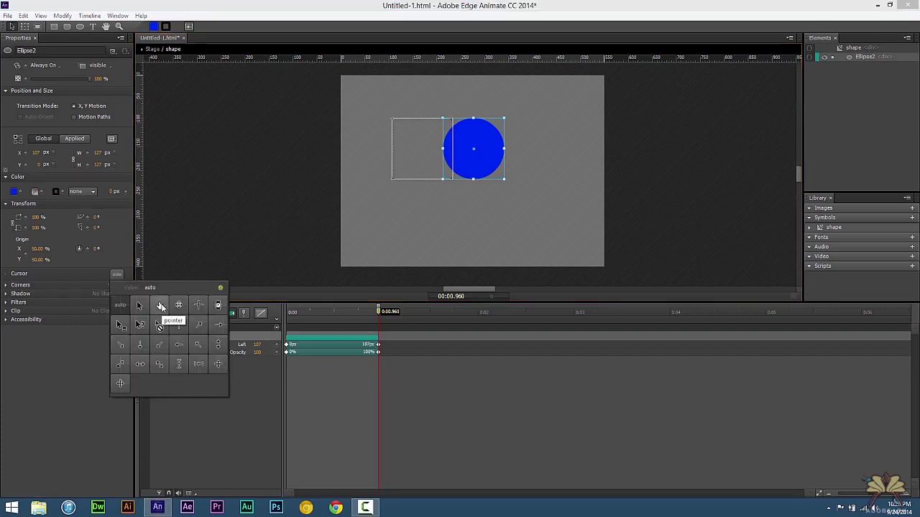
left_click(160, 306)
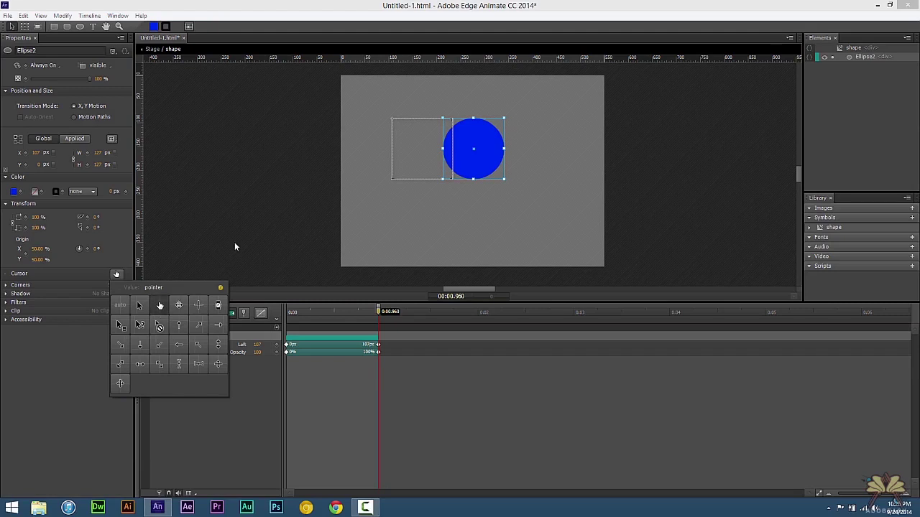
Step: Add a click action to Ellipse2 using Links > Link in Same Window
right_click(472, 166)
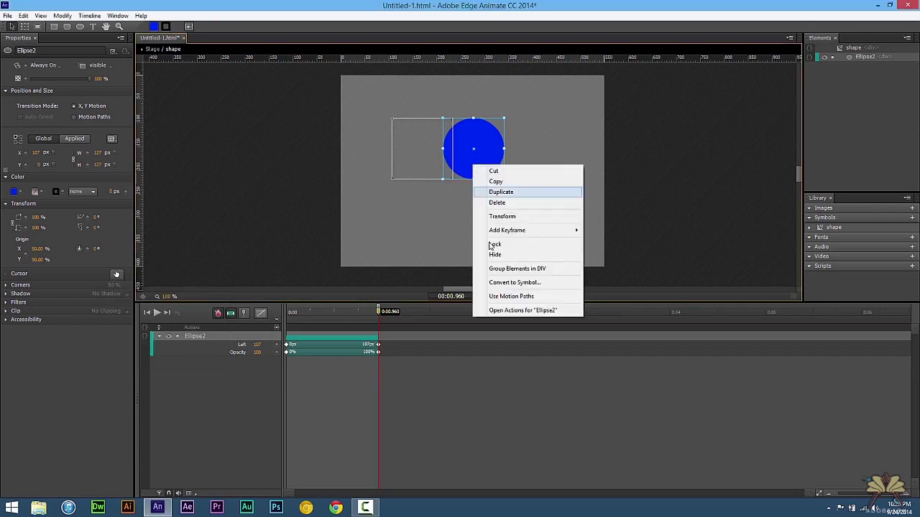
left_click(512, 315)
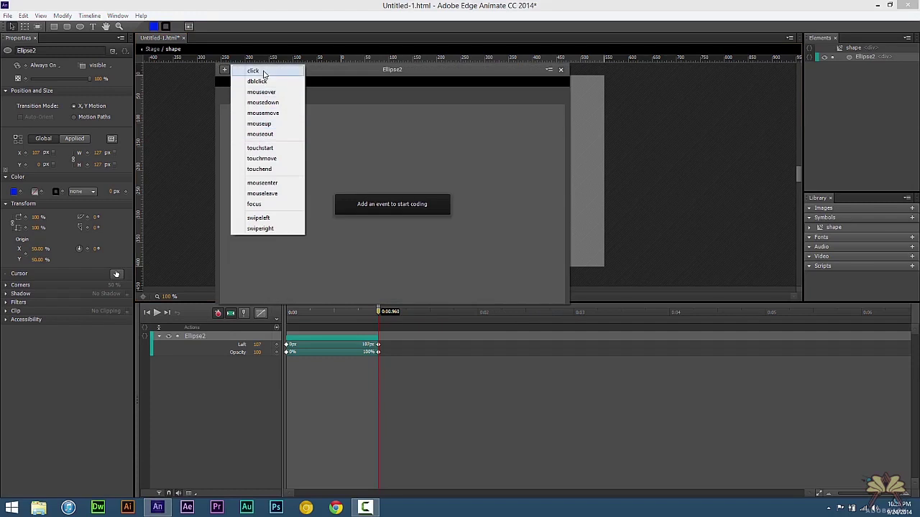
left_click(253, 71)
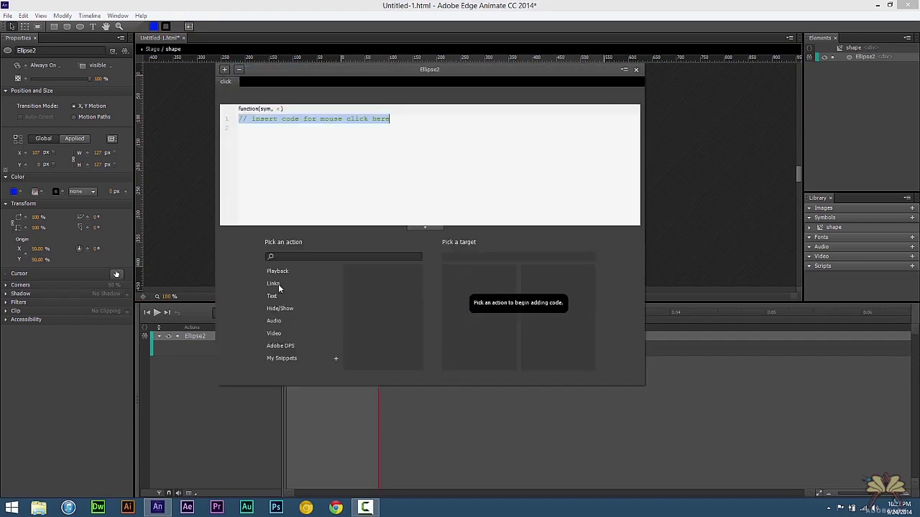
left_click(253, 284)
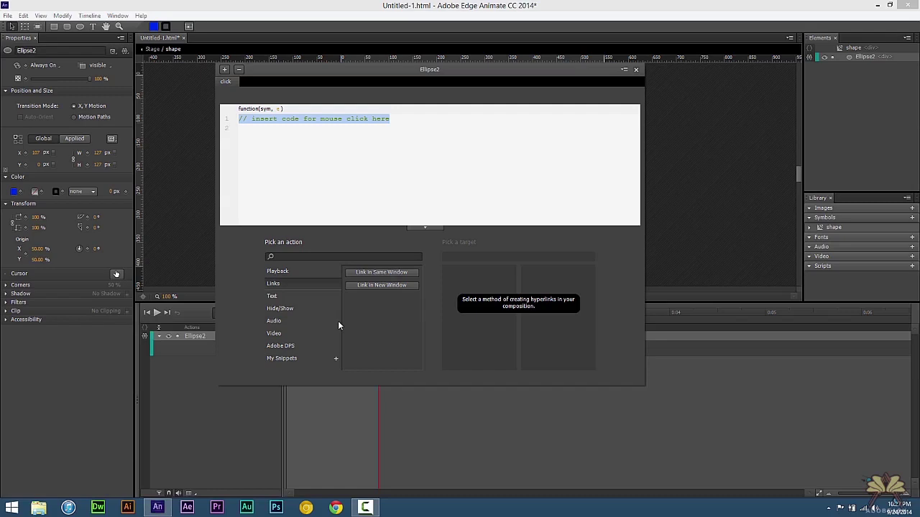
left_click(361, 279)
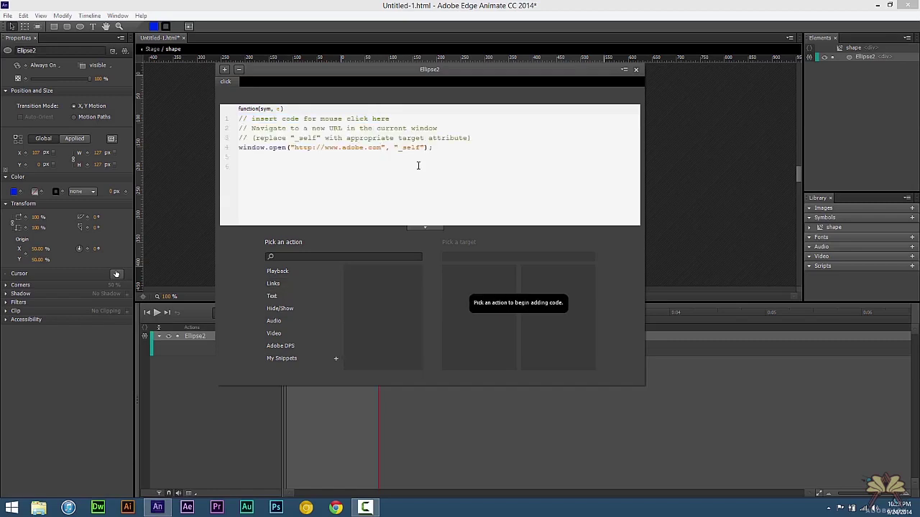
Step: Replace adobe.com in the link URL with youtube.com/adobeasytips
key("BackSpace")
key("BackSpace")
key("BackSpace")
key("BackSpace")
key("BackSpace")
key("BackSpace")
key("BackSpace")
key("BackSpace")
key("BackSpace")
type("youtube.com/adobeasytips")
left_click_drag(462, 148, 491, 149)
left_click(488, 170)
Step: Close the Actions panel, return to the main Untitled-1.html stage, and scrub to preview the slide-in
left_click(636, 70)
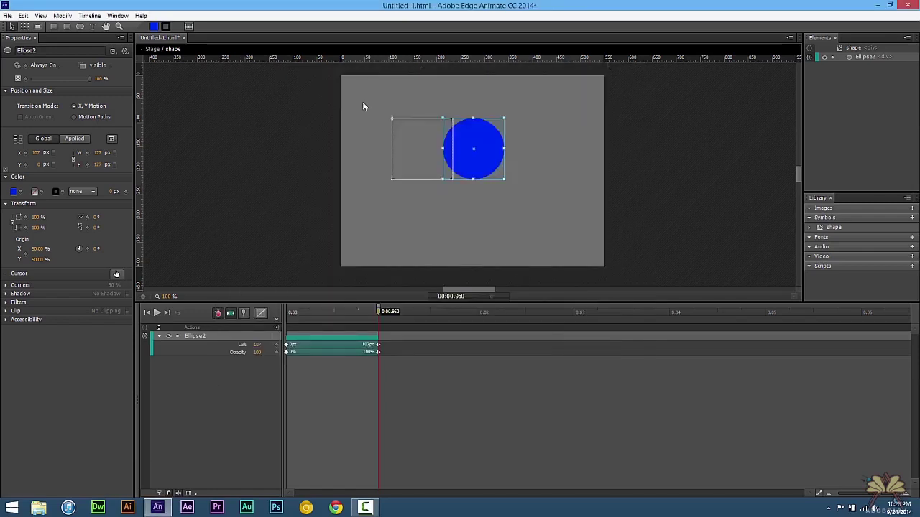
left_click(155, 50)
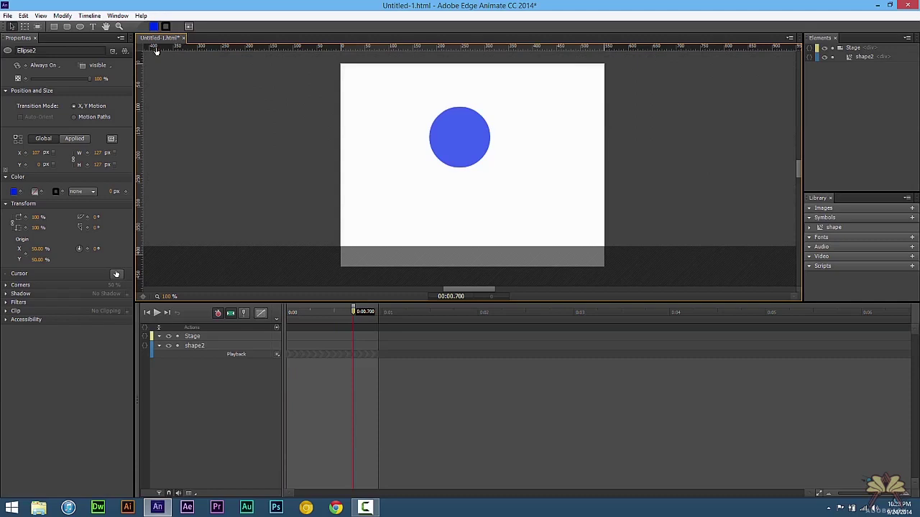
left_click_drag(294, 310, 379, 314)
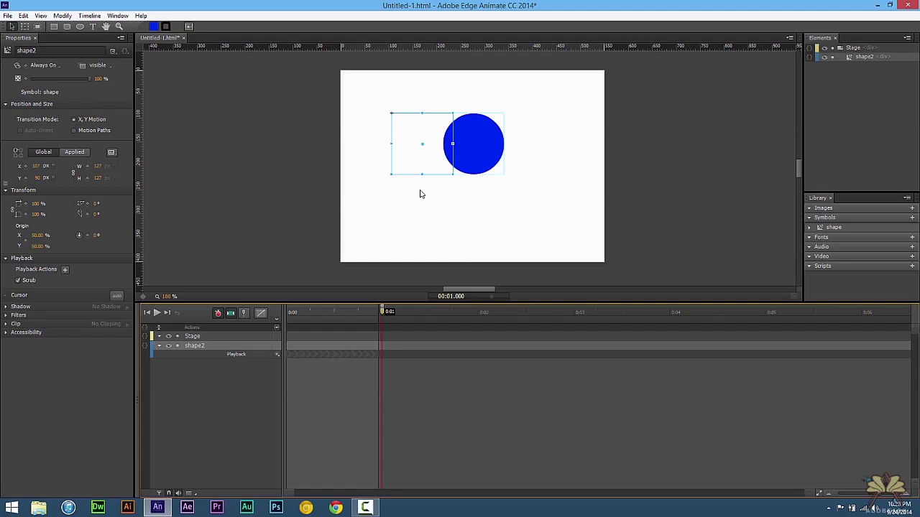
Step: Duplicate the shape symbol in the Library and name the copy shape2
right_click(832, 128)
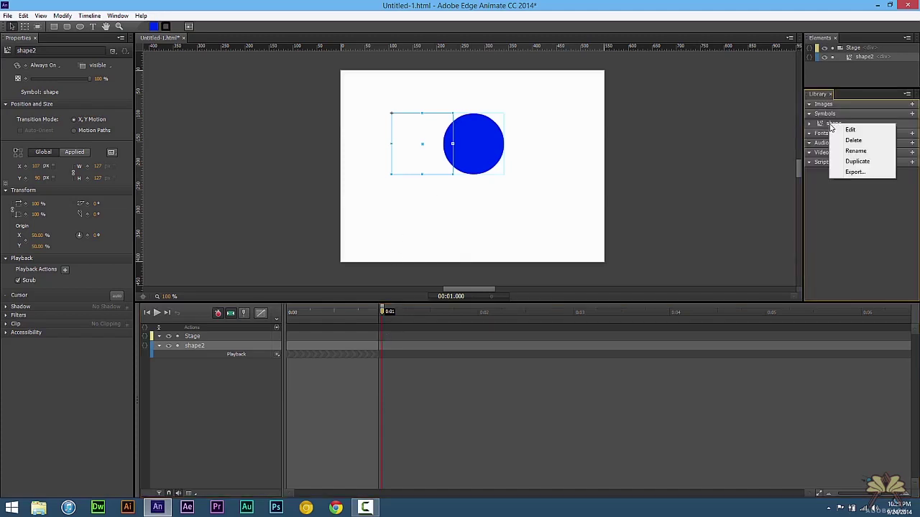
left_click(857, 164)
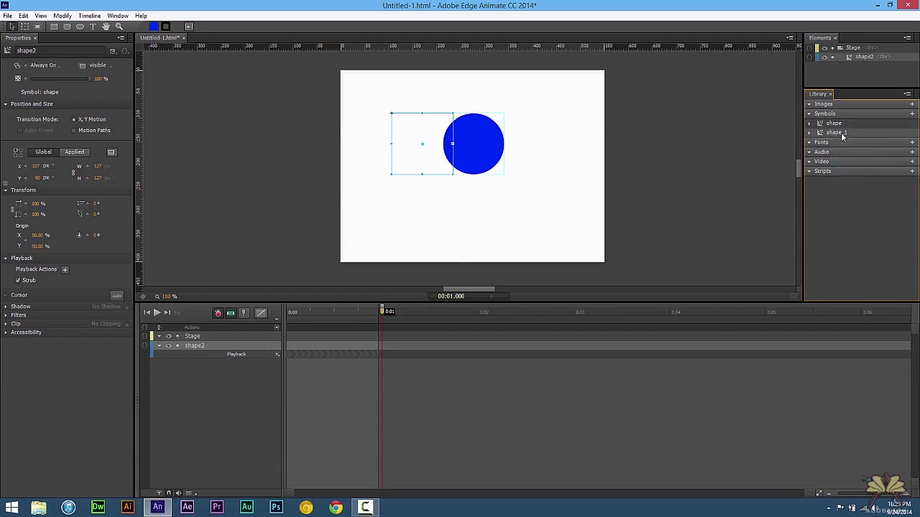
double_click(842, 134)
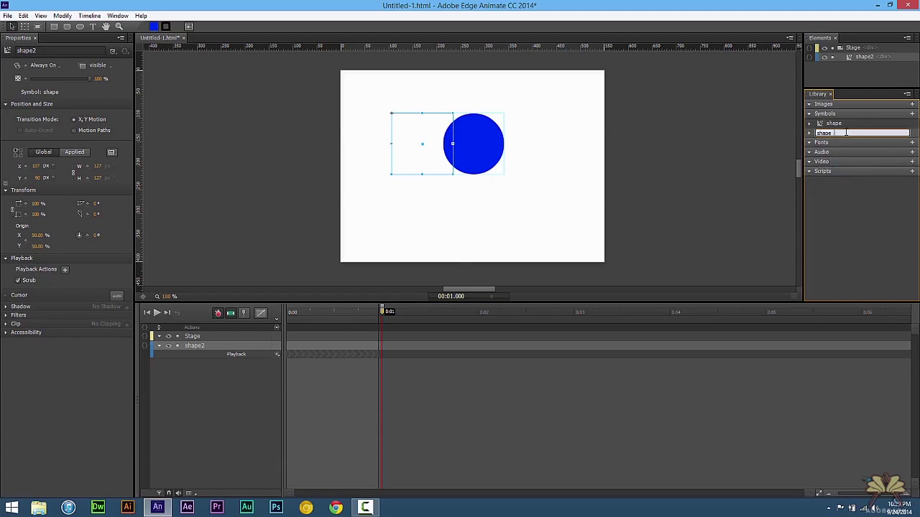
key("Return")
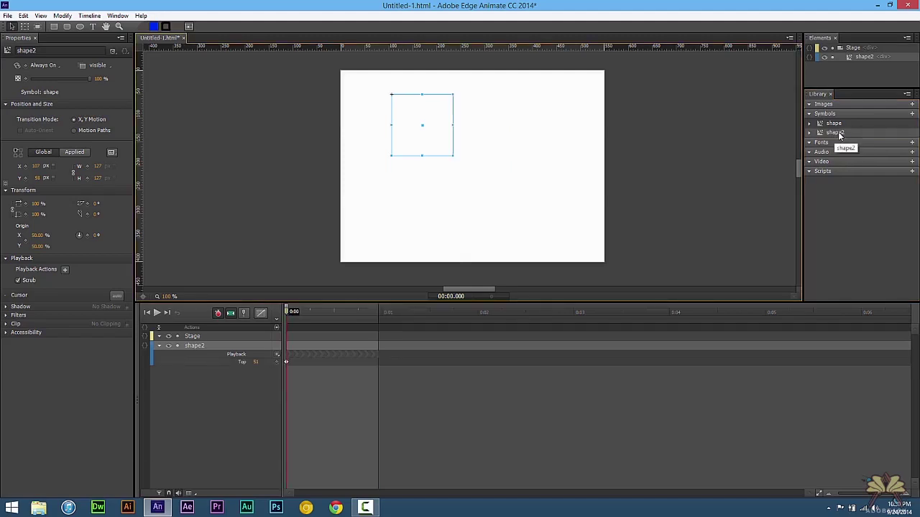
Step: Drag shape2 onto the stage below the first circle, at Y 241 px
left_click_drag(839, 136, 388, 188)
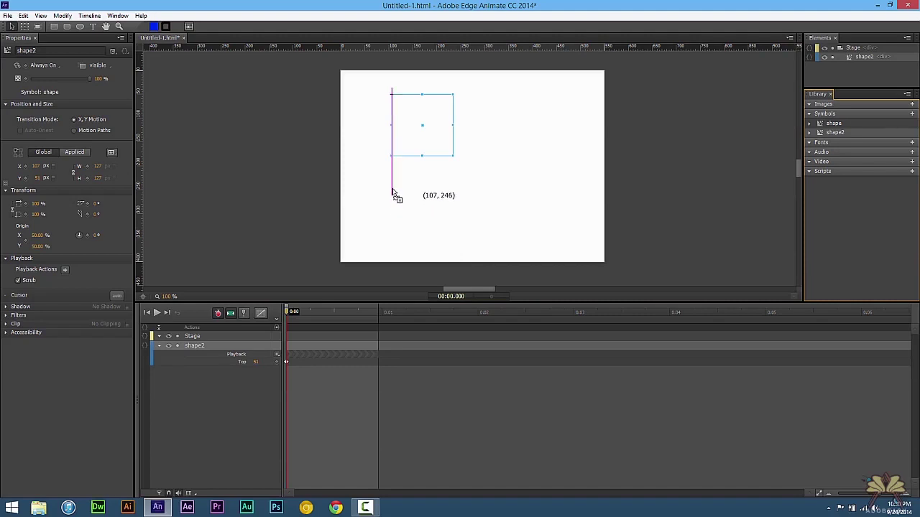
left_click_drag(293, 311, 377, 317)
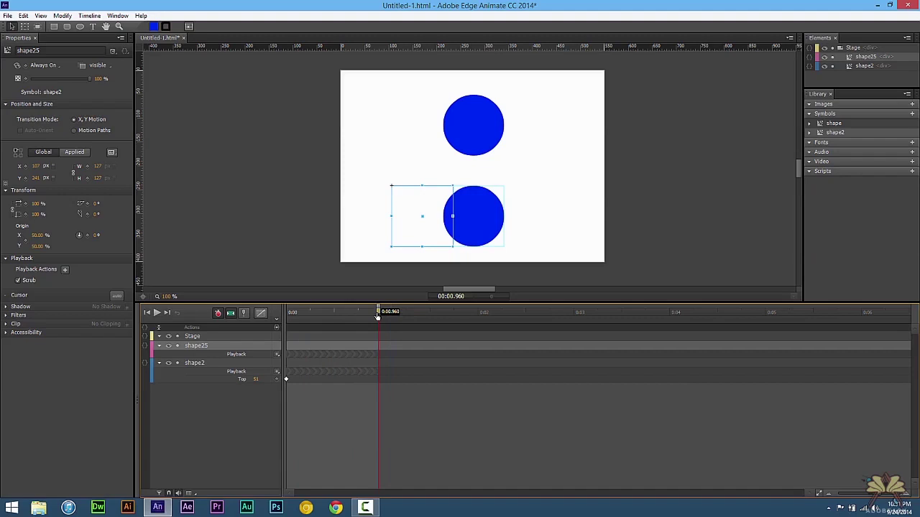
left_click(487, 230)
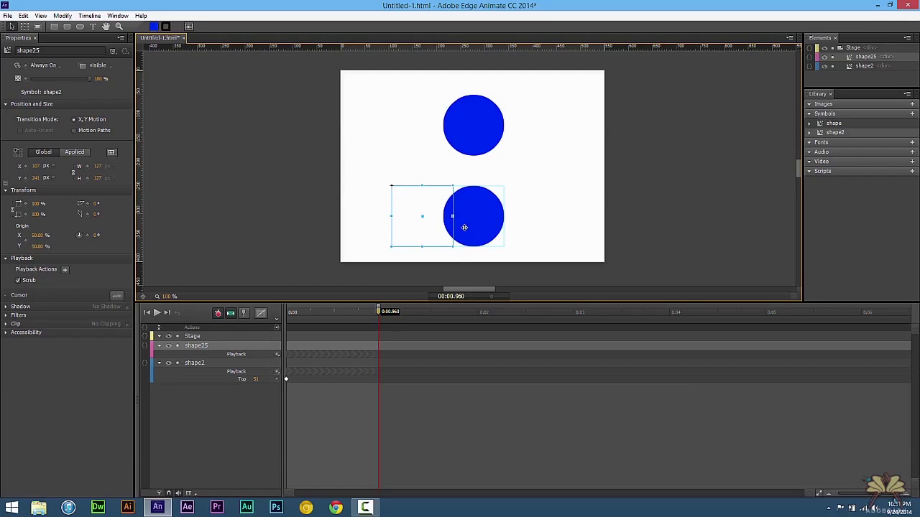
Step: Inside the lower circle's symbol, change the circle's colour to magenta and preview it
double_click(477, 218)
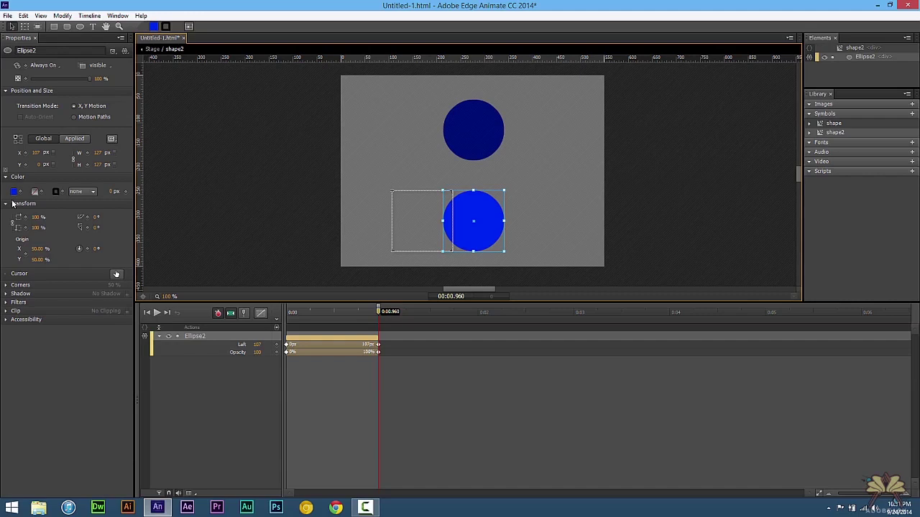
left_click(15, 192)
left_click(121, 257)
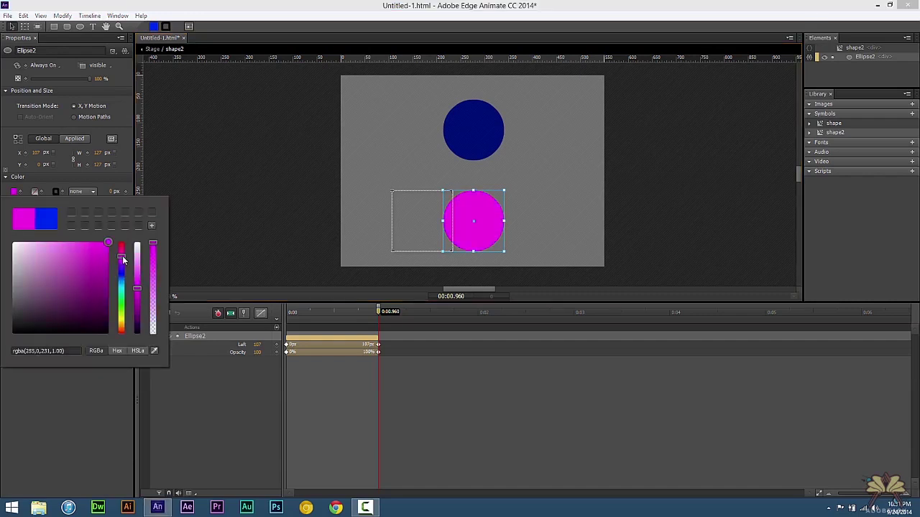
left_click(191, 235)
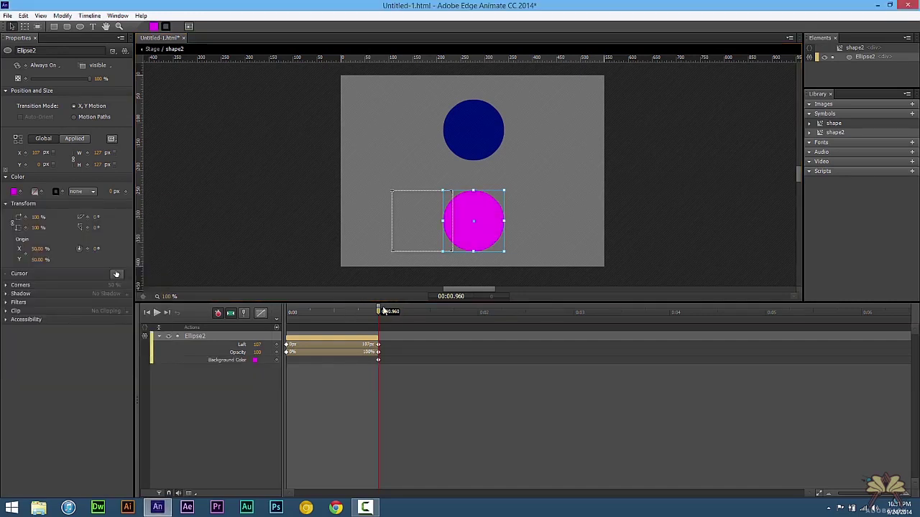
key("space")
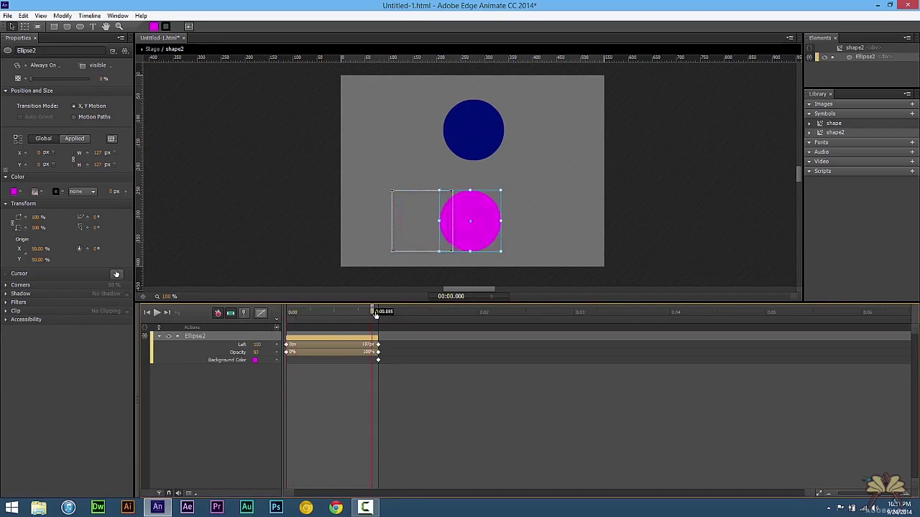
left_click(510, 215)
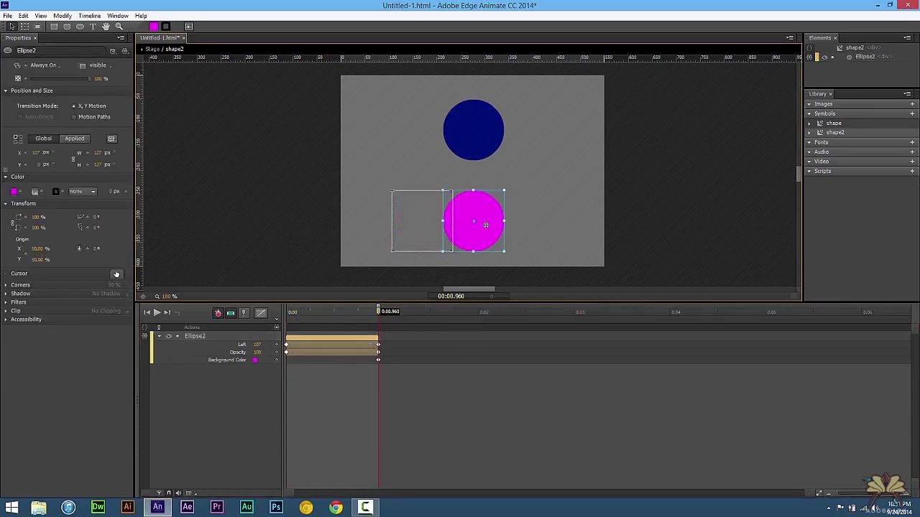
right_click(484, 222)
left_click(536, 393)
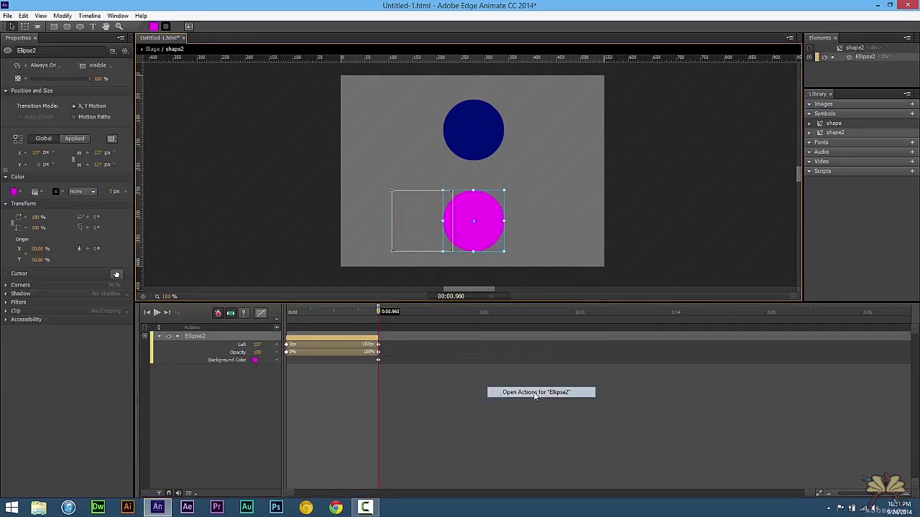
key("BackSpace")
key("BackSpace")
key("BackSpace")
key("BackSpace")
key("BackSpace")
key("BackSpace")
key("BackSpace")
key("BackSpace")
key("BackSpace")
key("BackSpace")
key("BackSpace")
key("BackSpace")
key("BackSpace")
key("BackSpace")
key("BackSpace")
key("BackSpace")
key("BackSpace")
key("BackSpace")
key("BackSpace")
key("BackSpace")
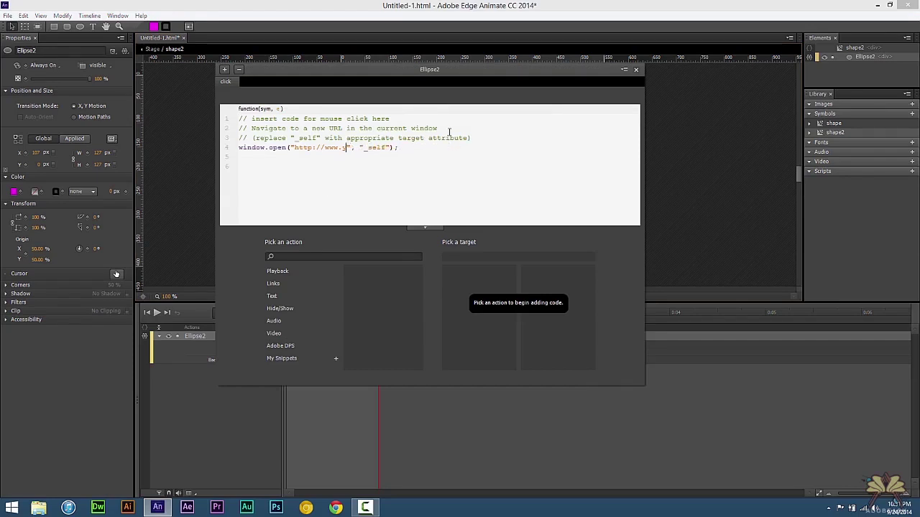
key("BackSpace")
type("adobe.com")
left_click(635, 69)
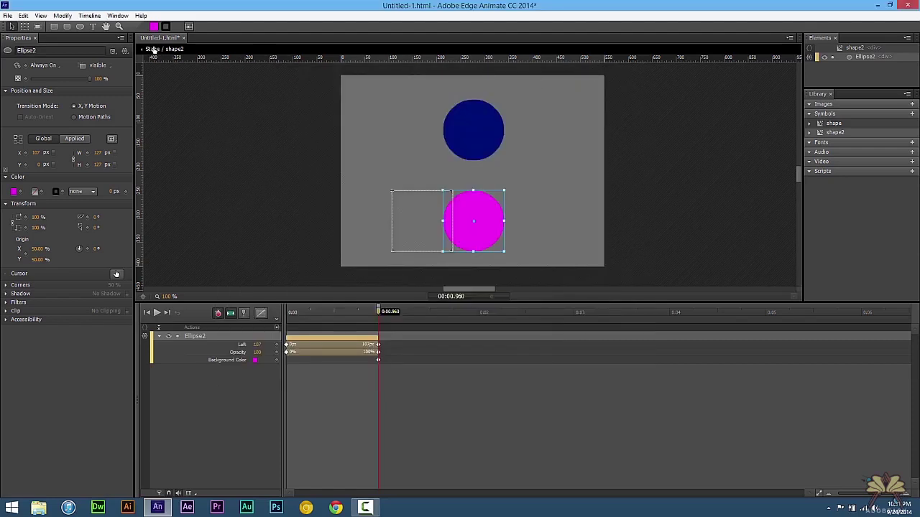
Step: On the main stage, add a Playback Stop trigger at 0:00.960 with Ctrl+T
left_click(153, 48)
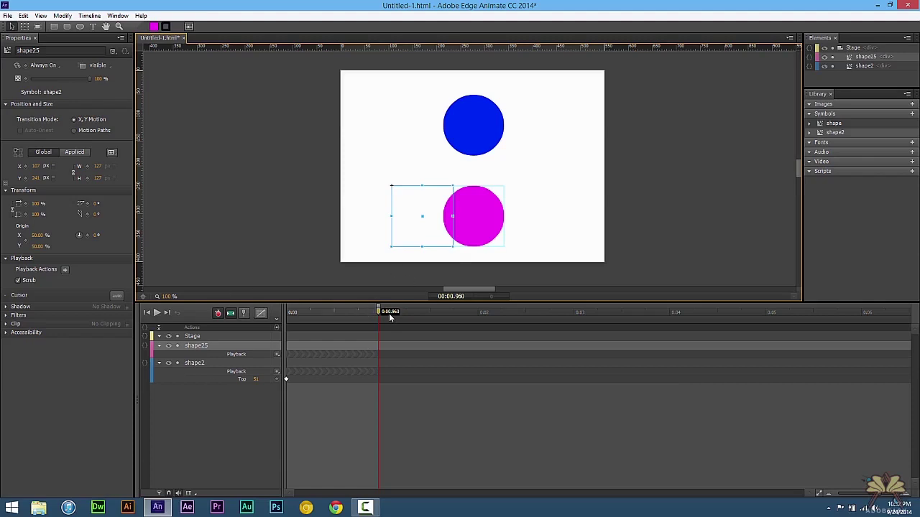
key("ctrl+t")
left_click(443, 385)
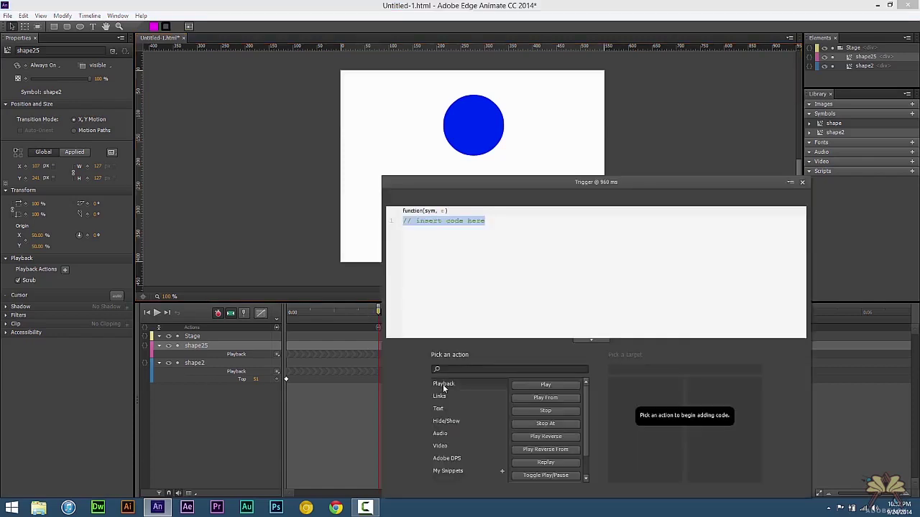
left_click(546, 410)
left_click(227, 133)
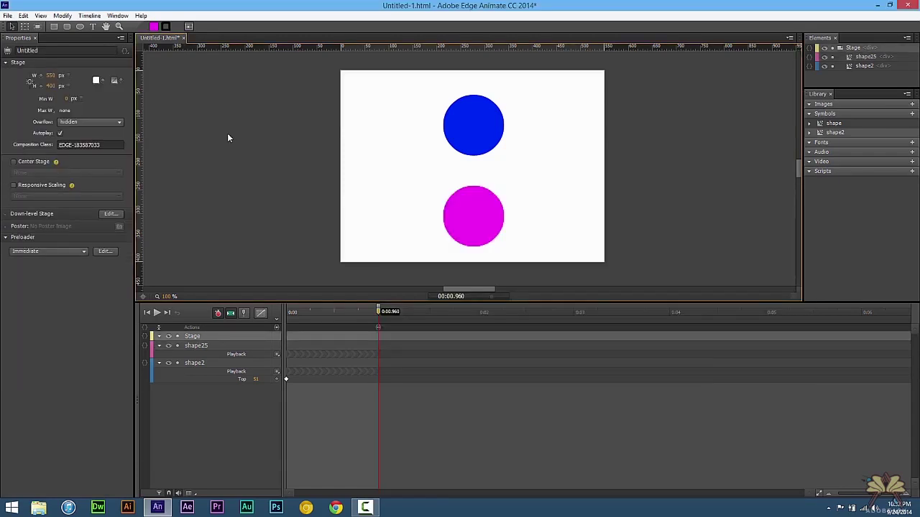
Step: Preview the circles in Chrome and test the blue circle's link, then return to the preview
key("ctrl+Return")
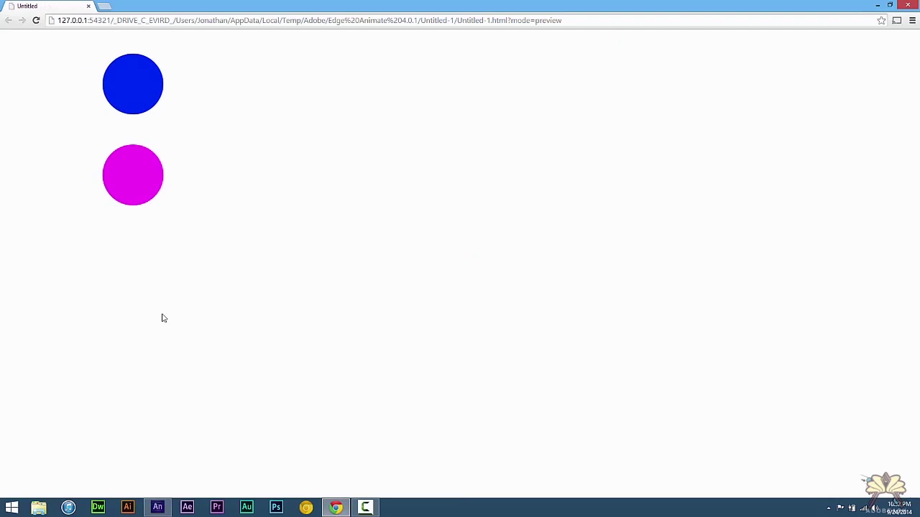
left_click(142, 85)
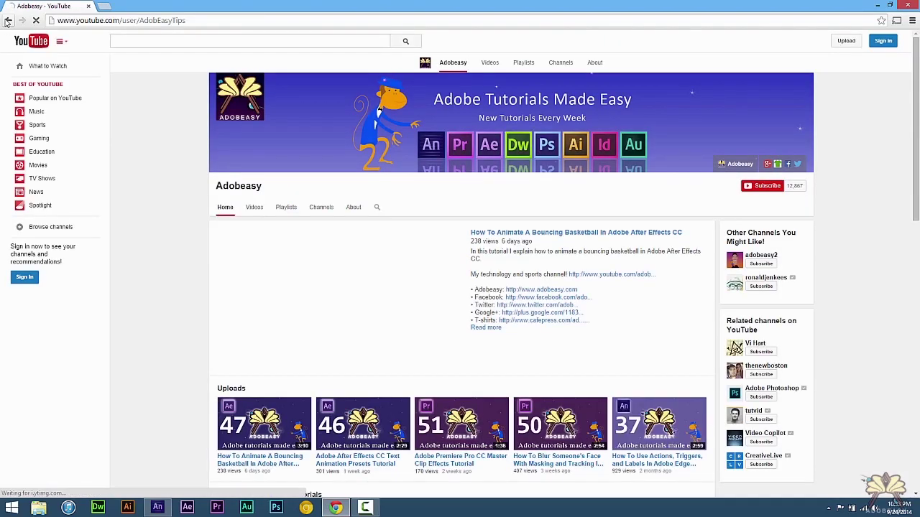
left_click(7, 21)
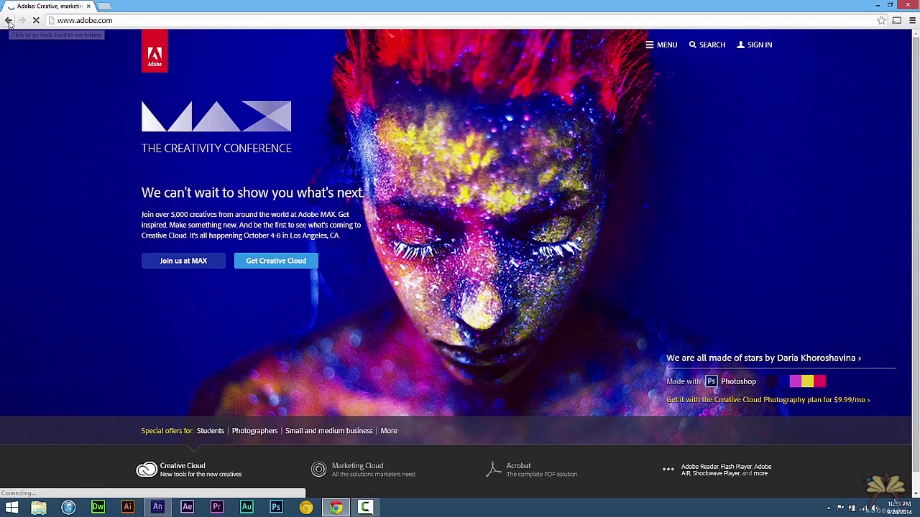
Step: Go back from adobe.com in Chrome to the preview page
left_click(9, 21)
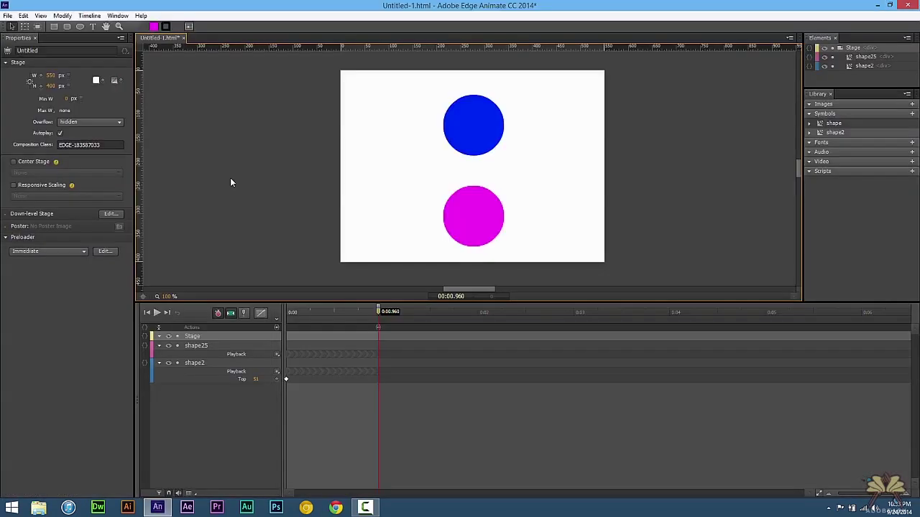